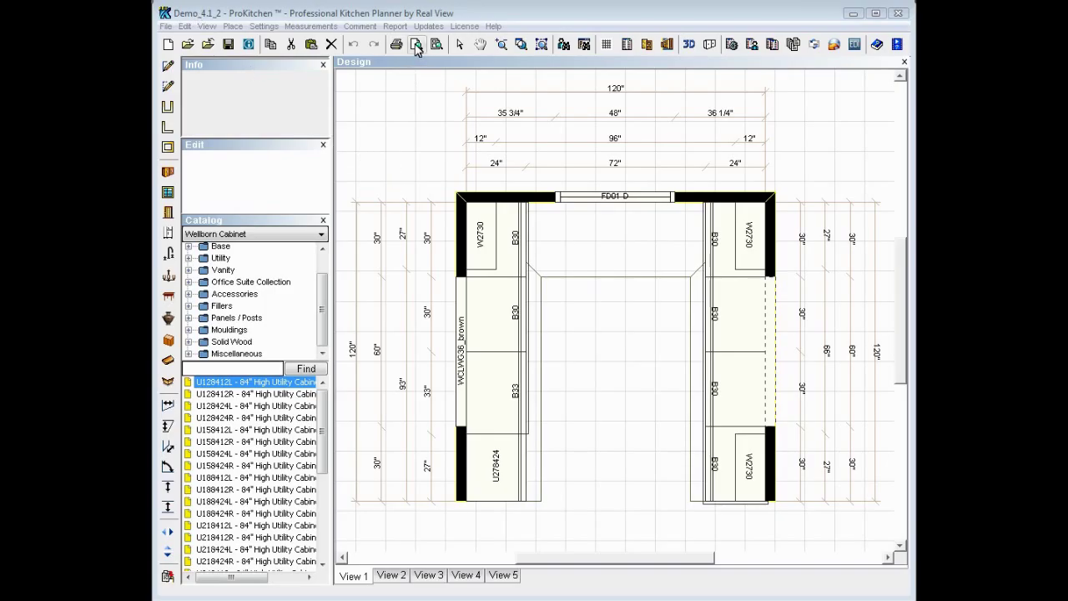
# Preview printing of only the selected views View 1 and elevation L1.
pyautogui.click(416, 47)
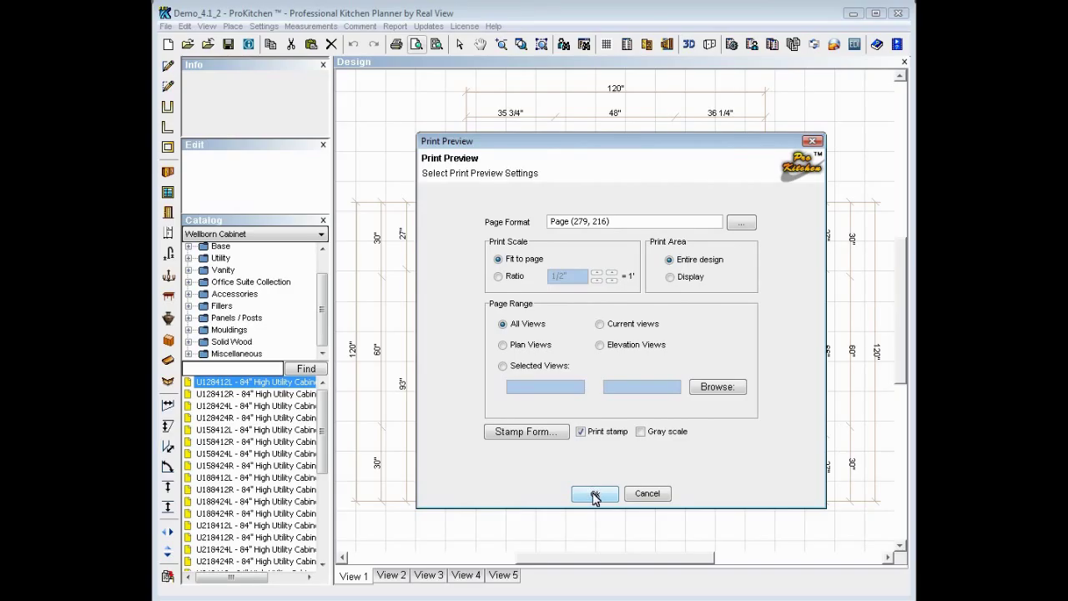
pyautogui.click(503, 366)
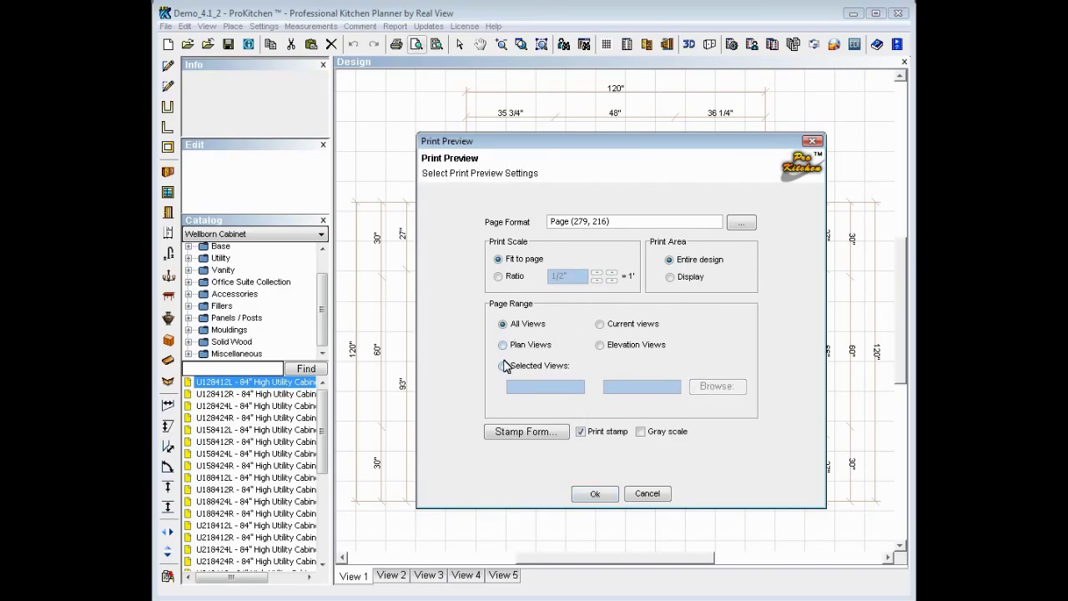
pyautogui.click(715, 386)
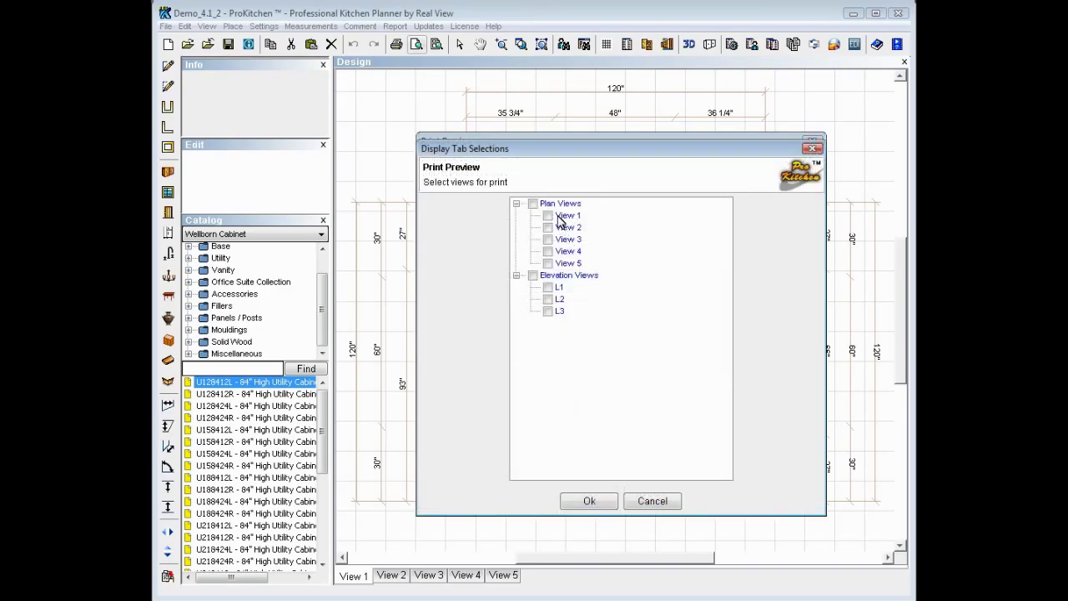
pyautogui.click(565, 215)
pyautogui.click(560, 288)
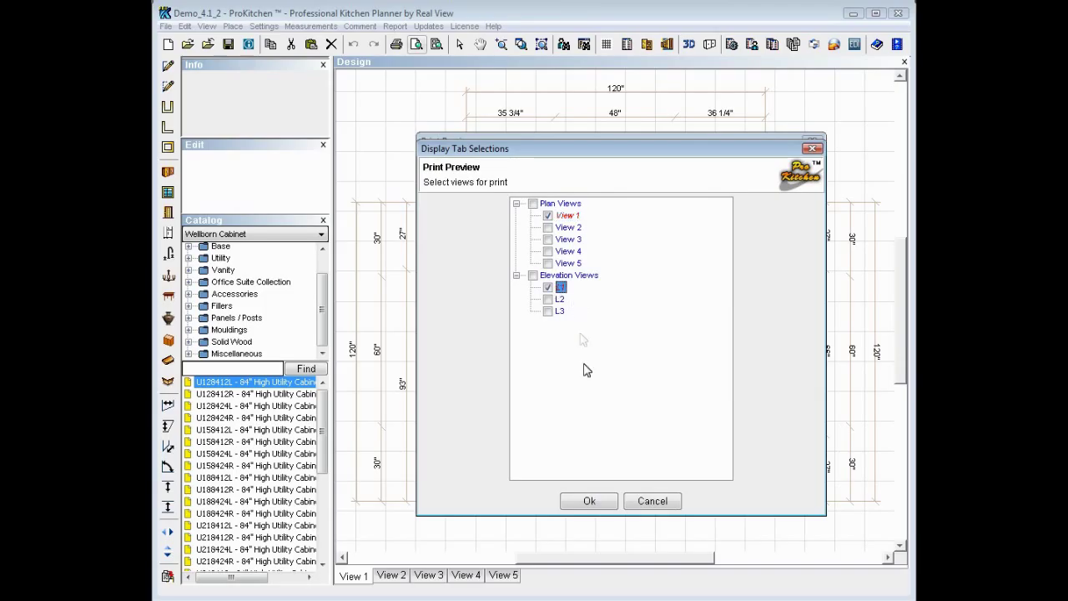
pyautogui.click(589, 501)
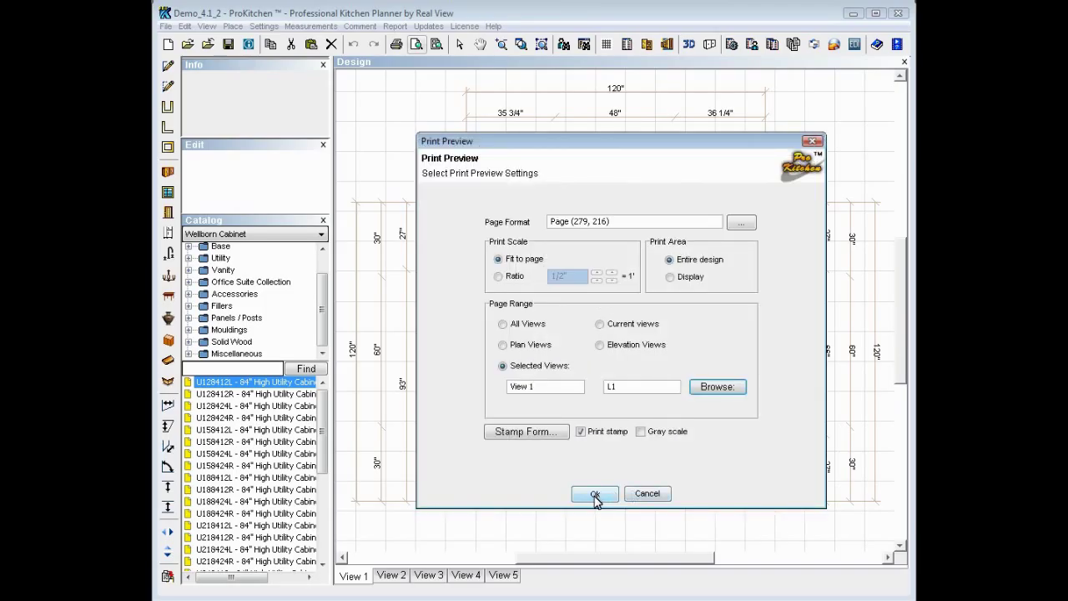
pyautogui.click(598, 497)
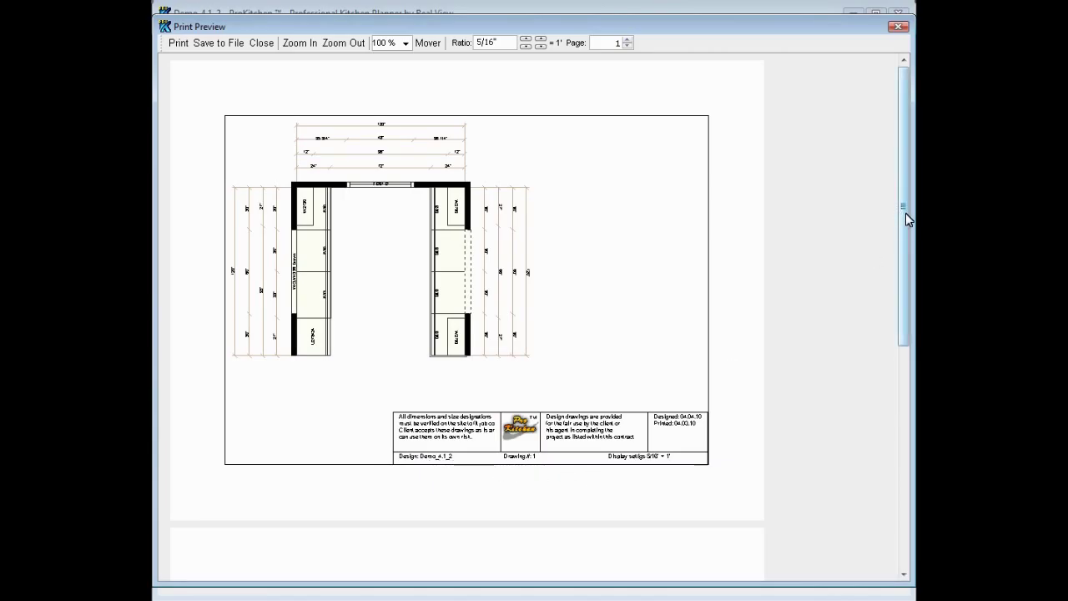
# Check the elevation on page 2, return to the plan page, then close the print preview.
pyautogui.moveTo(907, 217); pyautogui.dragTo(882, 436)
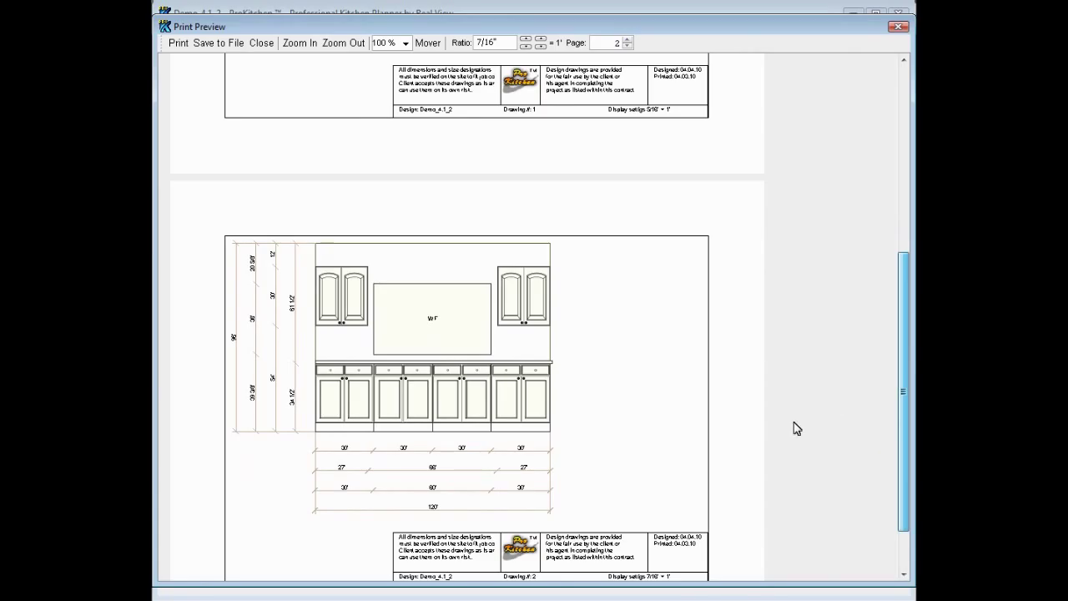
pyautogui.scroll(-1, 479, 549)
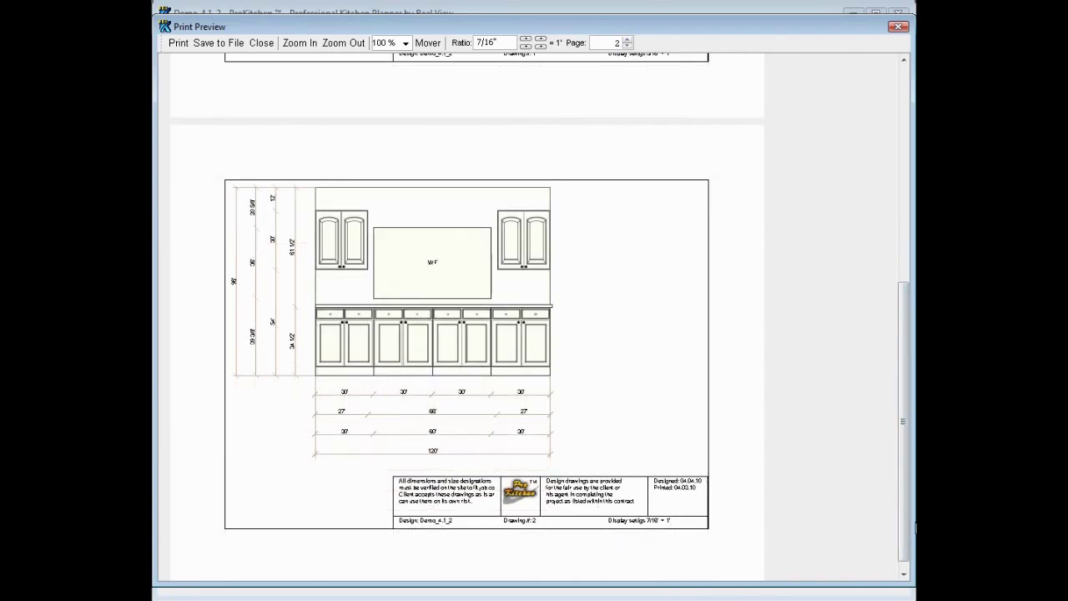
pyautogui.moveTo(906, 489); pyautogui.dragTo(887, 231)
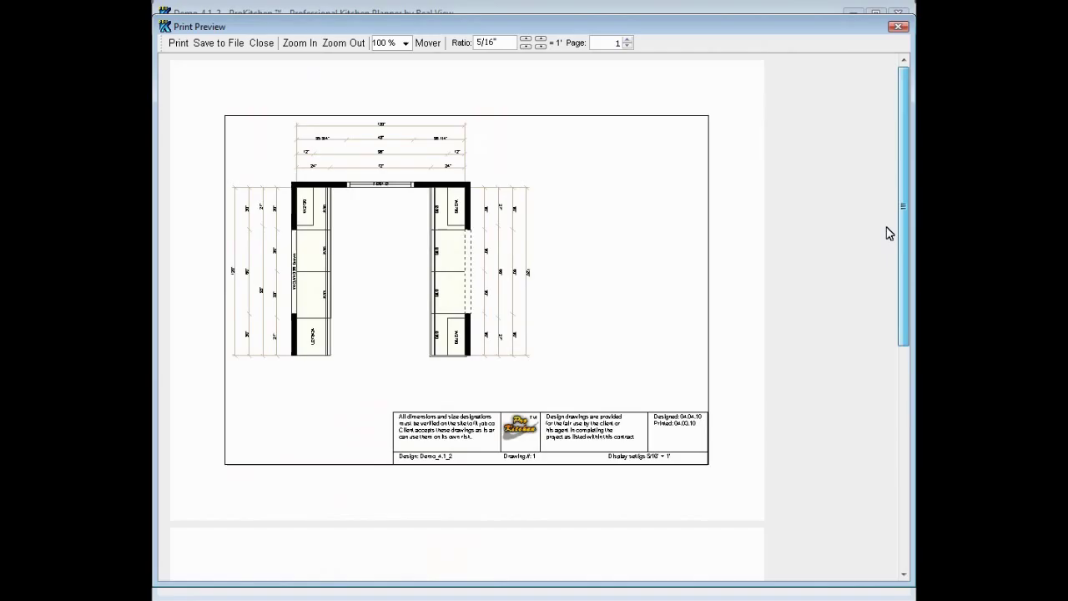
pyautogui.click(898, 30)
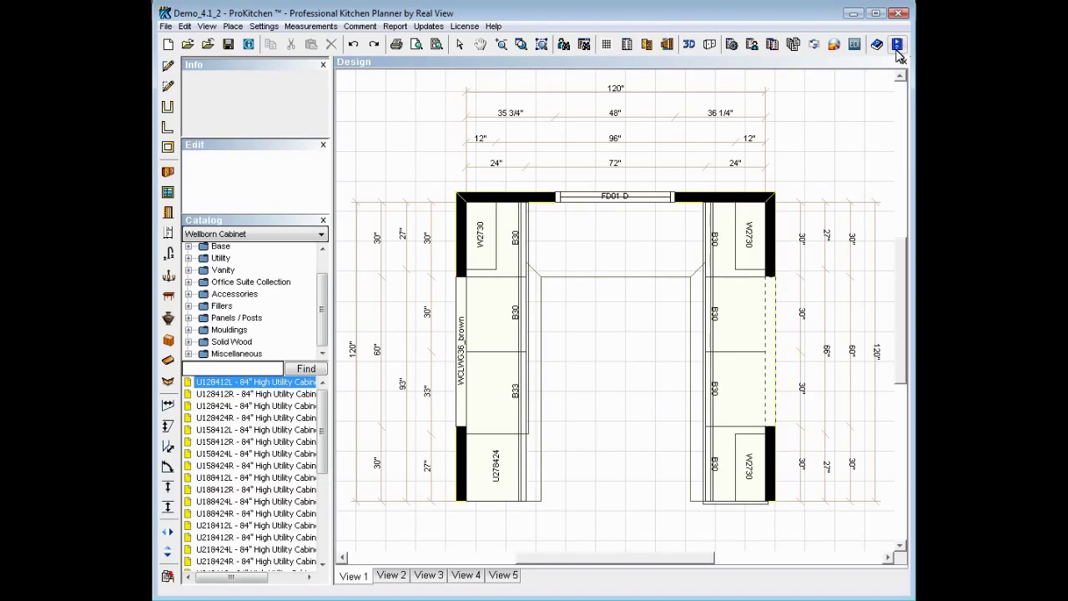
# Launch the ProKitchen training web page and browse its free manuals and video tutorials.
pyautogui.click(897, 46)
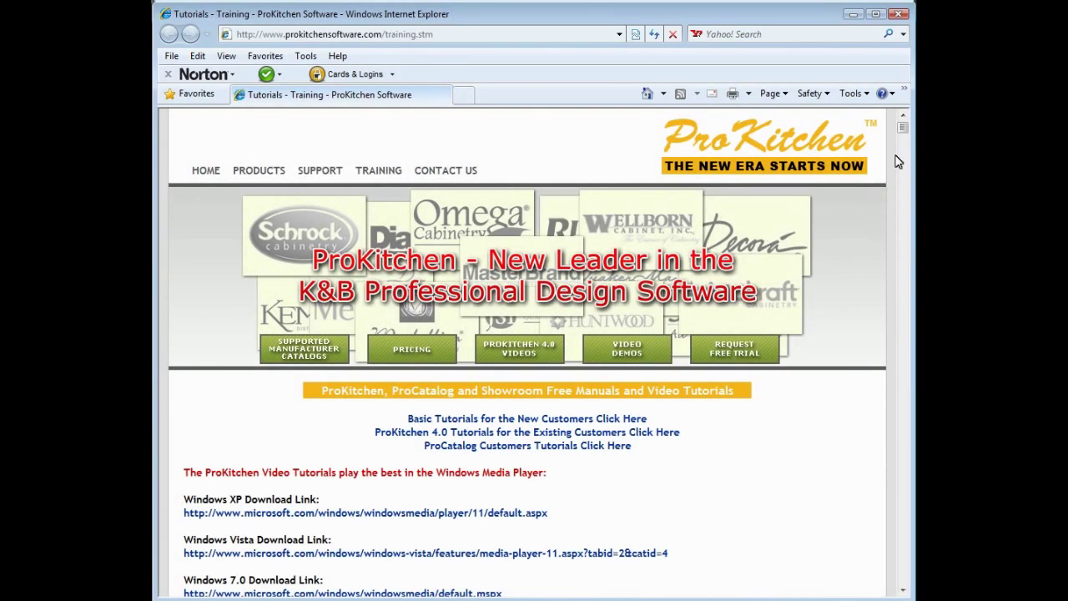
pyautogui.click(902, 148)
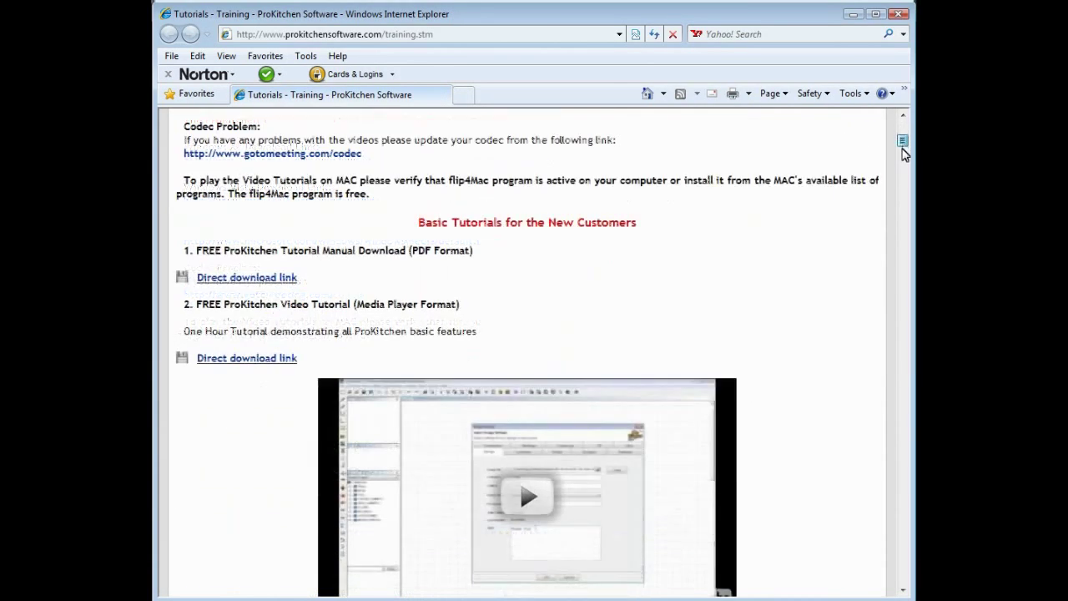
pyautogui.moveTo(902, 149); pyautogui.dragTo(904, 179)
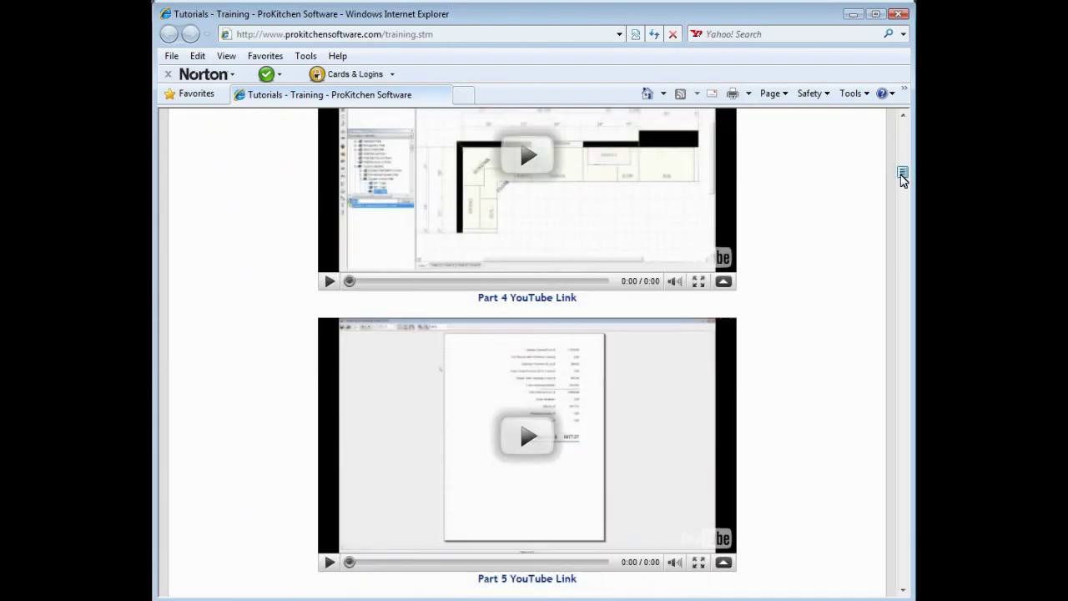
pyautogui.click(902, 196)
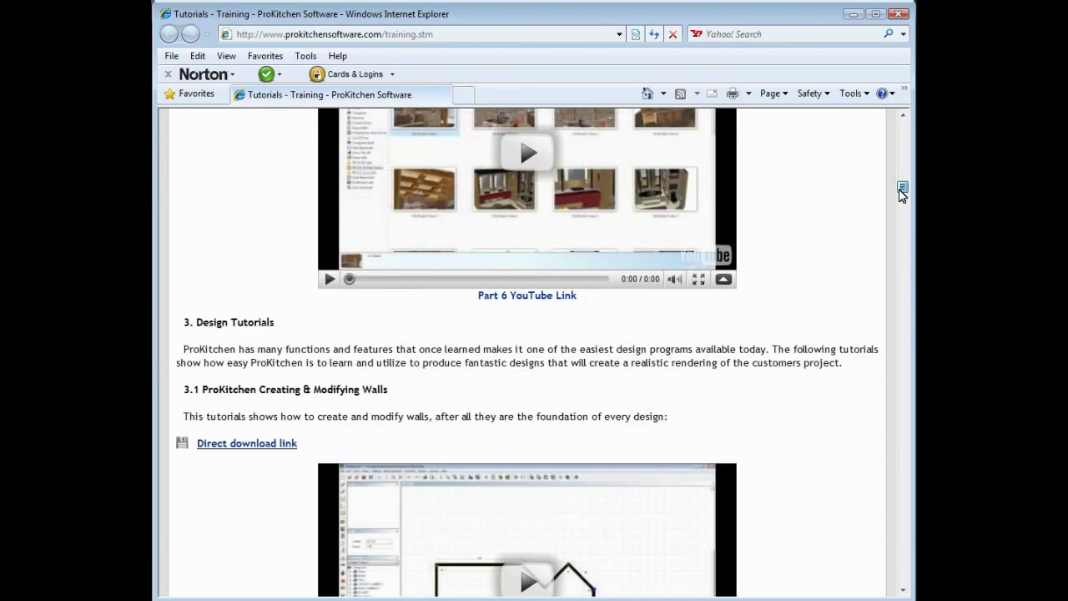
pyautogui.moveTo(902, 194); pyautogui.dragTo(896, 136)
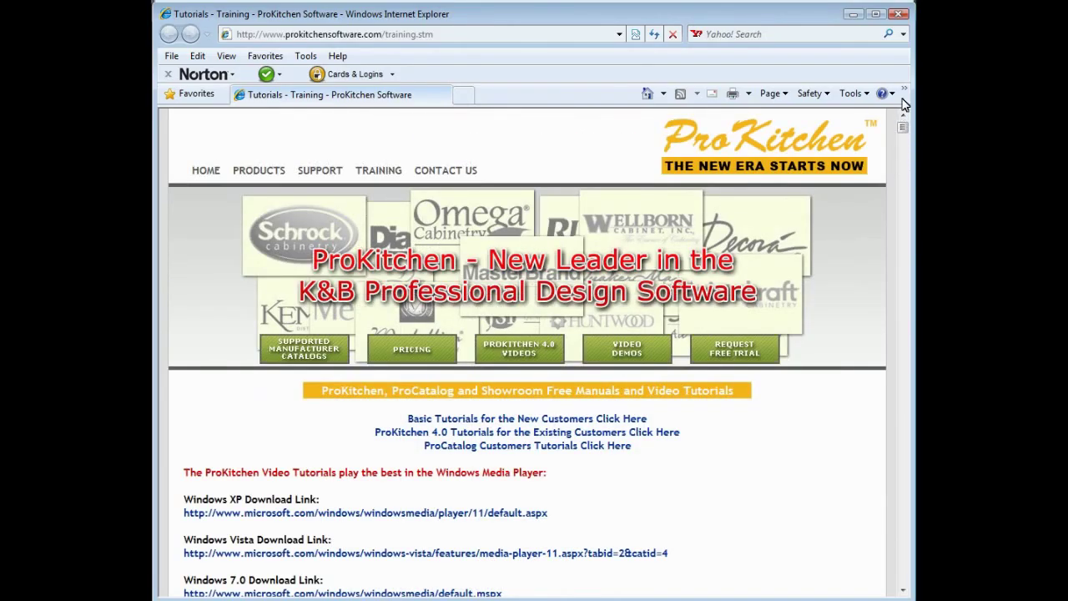
# Close Internet Explorer to return to the U-shaped kitchen design.
pyautogui.click(899, 14)
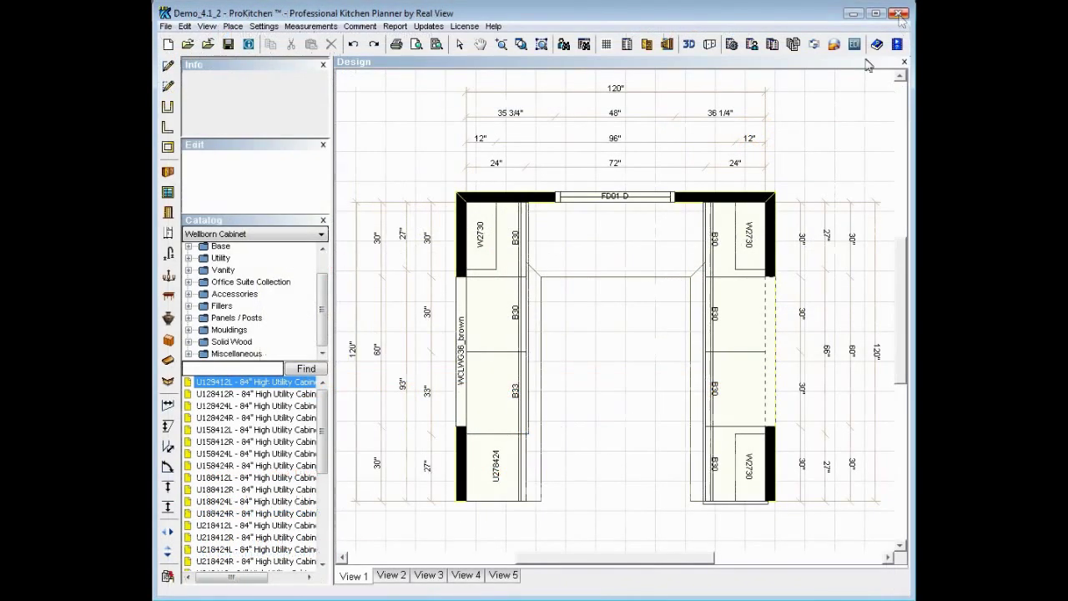
# Show the 12-item bill of materials, then close the priced item report window.
pyautogui.click(627, 44)
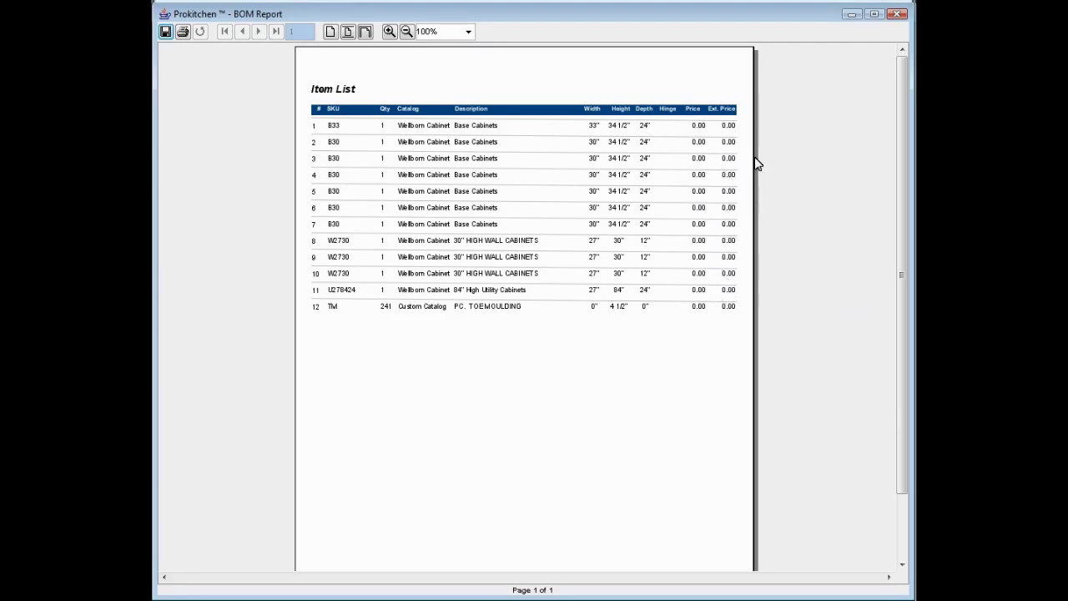
pyautogui.click(897, 14)
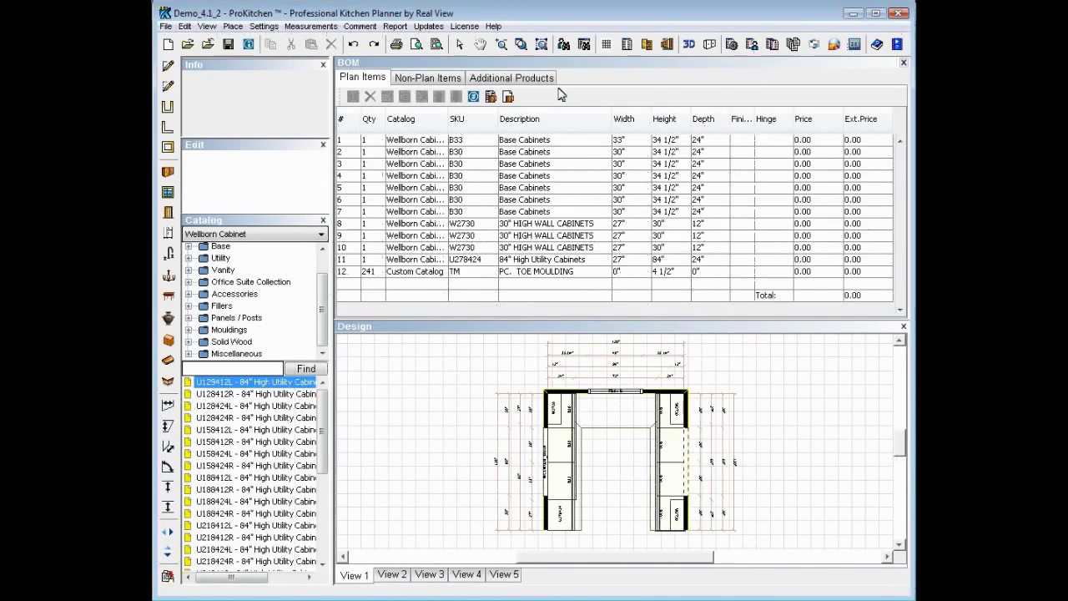
pyautogui.click(508, 97)
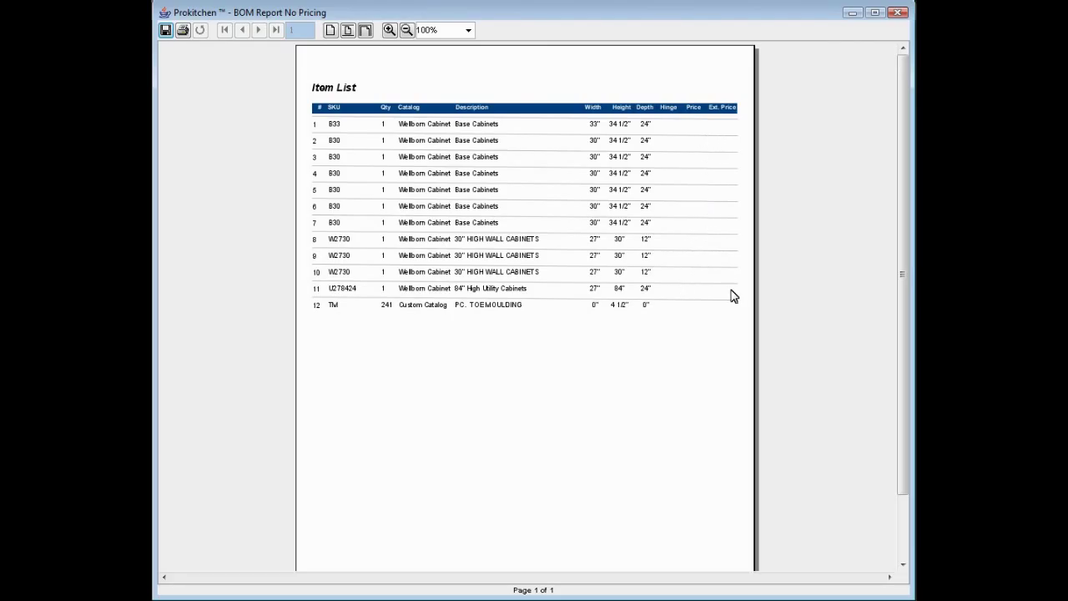
pyautogui.click(896, 13)
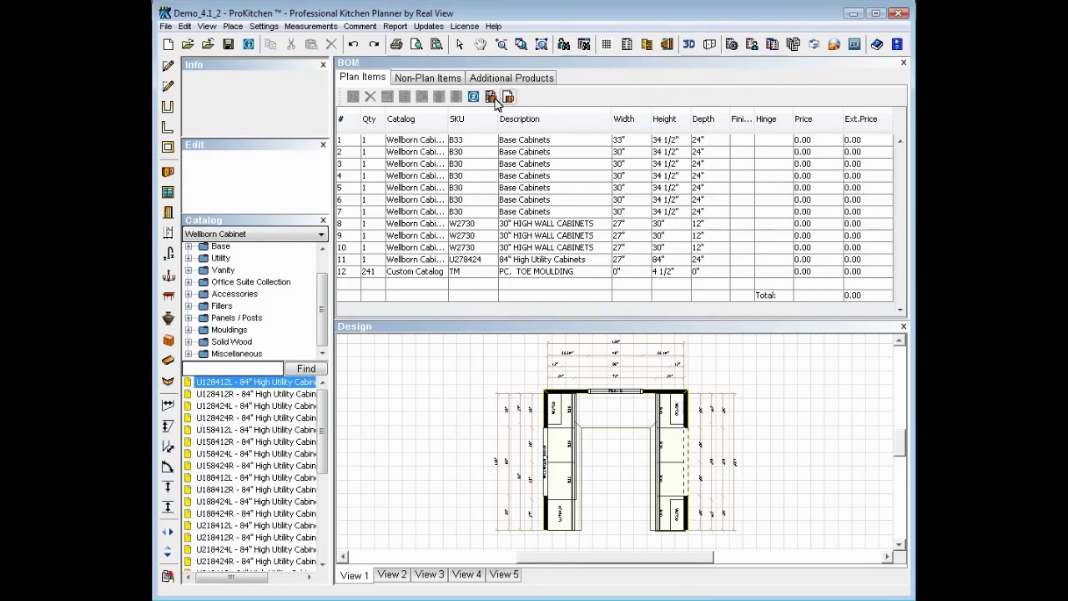
# Hide the bill of materials and start a new design, answering Yes to saving the current one.
pyautogui.click(626, 44)
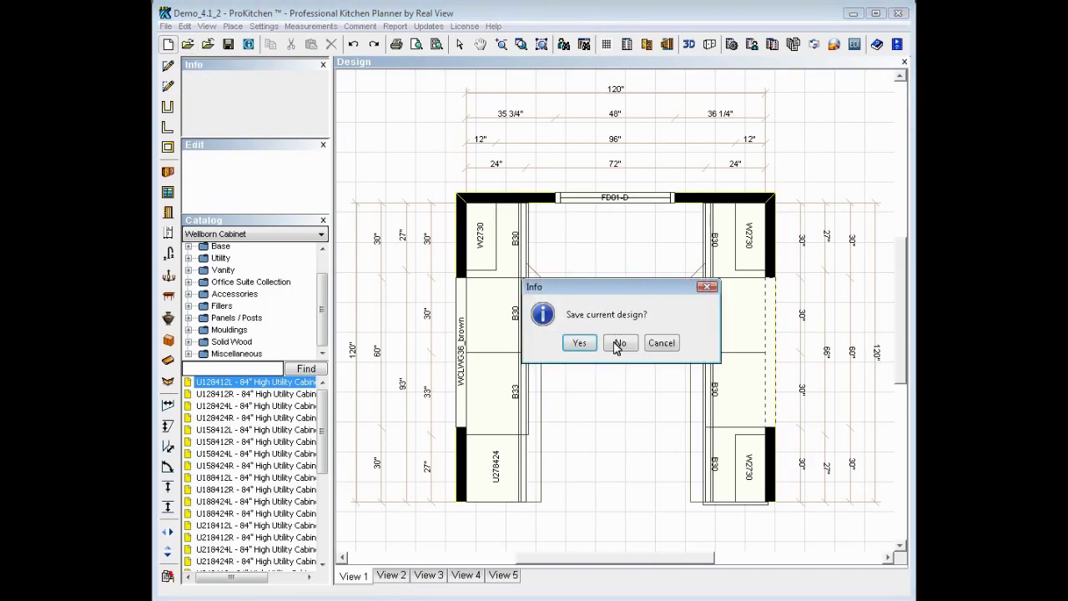
pyautogui.click(623, 345)
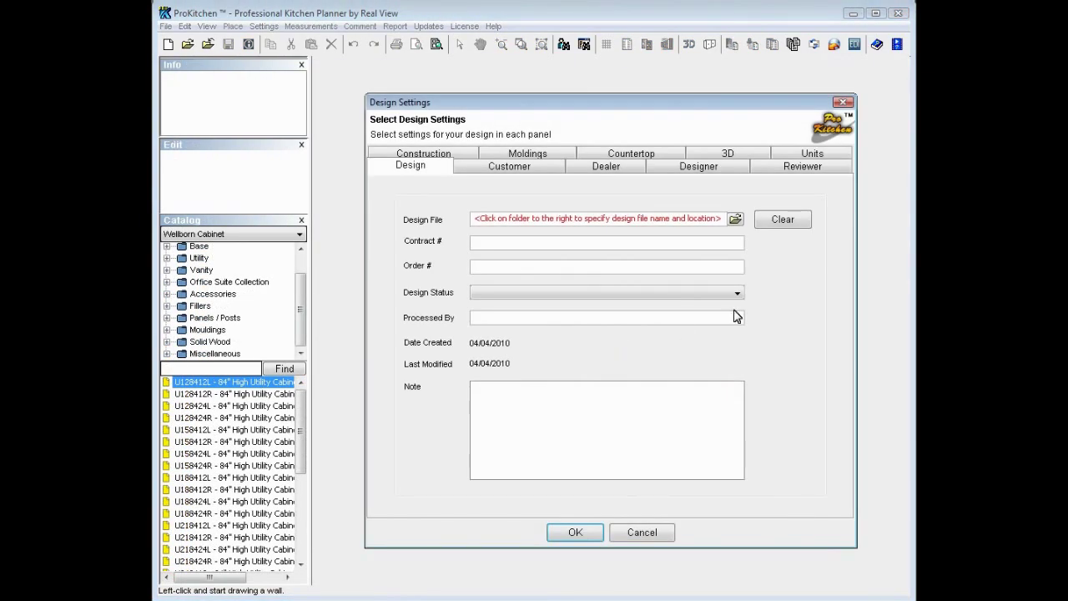
# Save the new design as day.dsg, accept the design settings and overwrite the existing file.
pyautogui.click(736, 218)
pyautogui.hscroll(5, 735, 420)
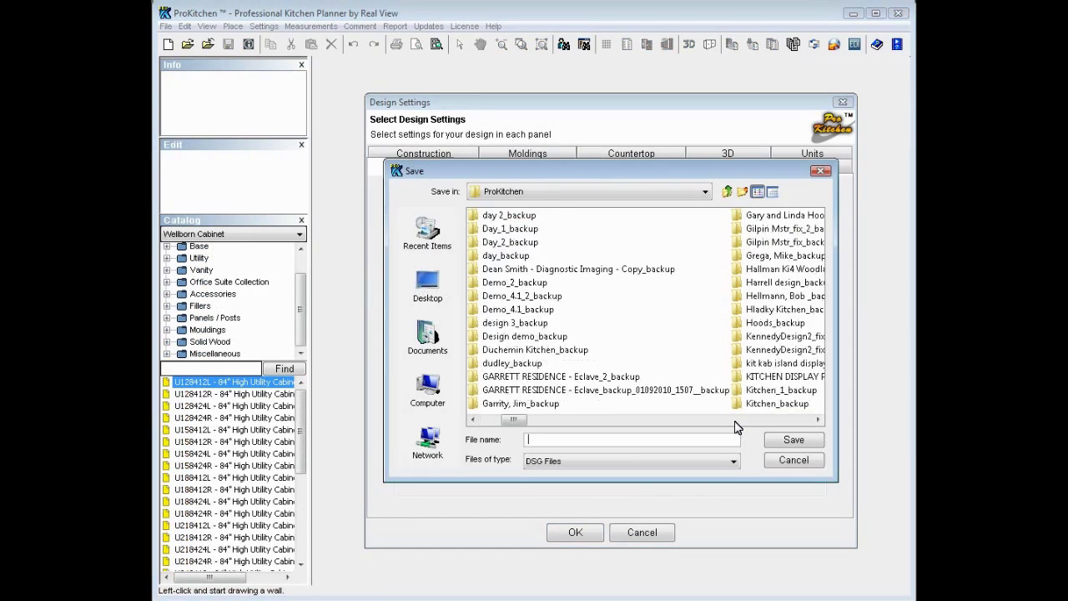
pyautogui.hscroll(4, 768, 430)
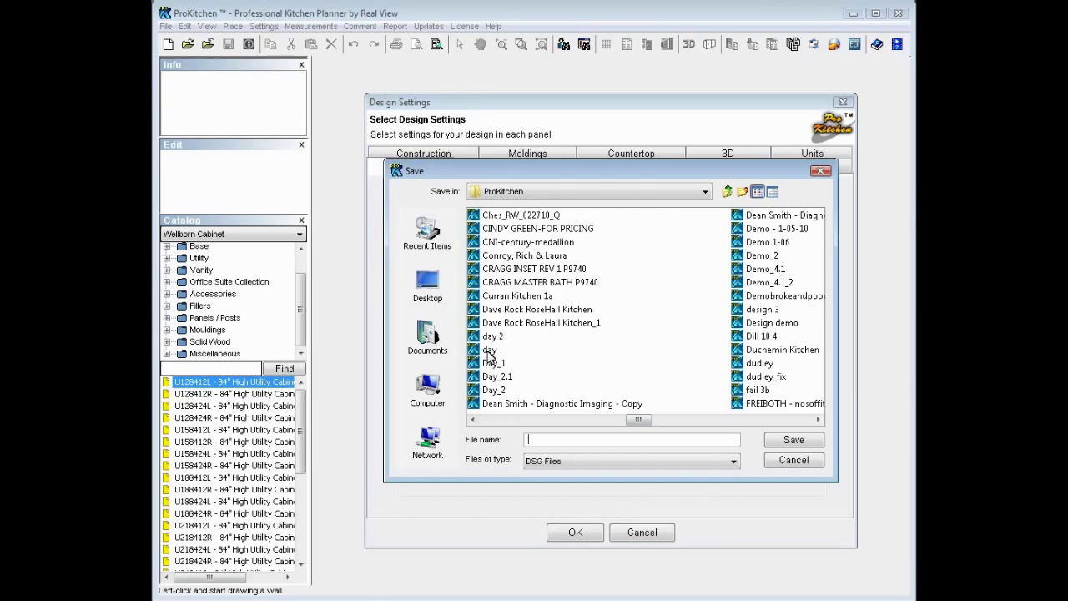
pyautogui.click(490, 351)
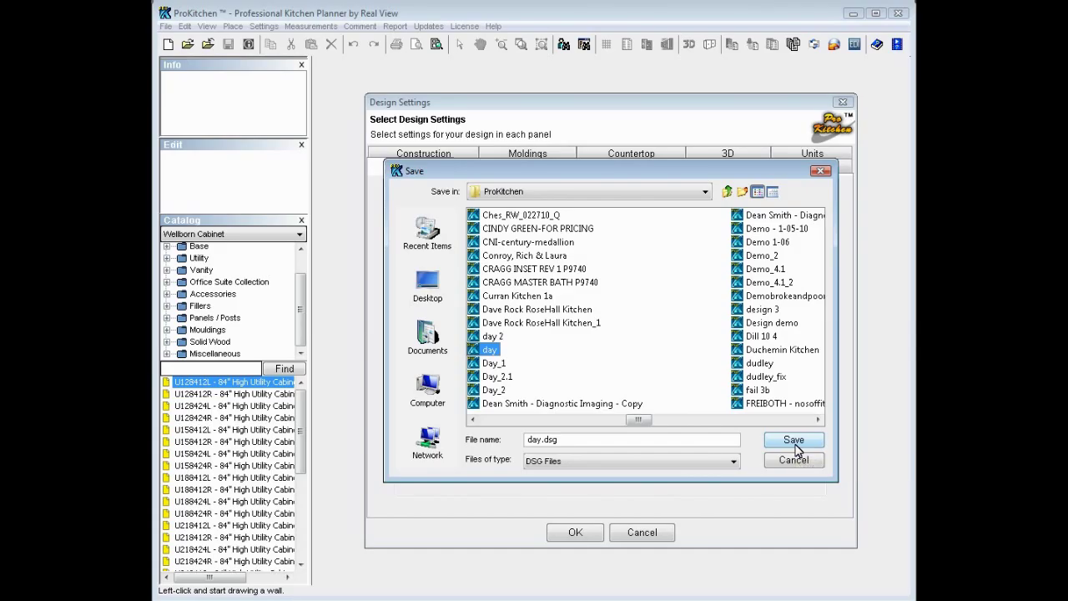
pyautogui.click(794, 441)
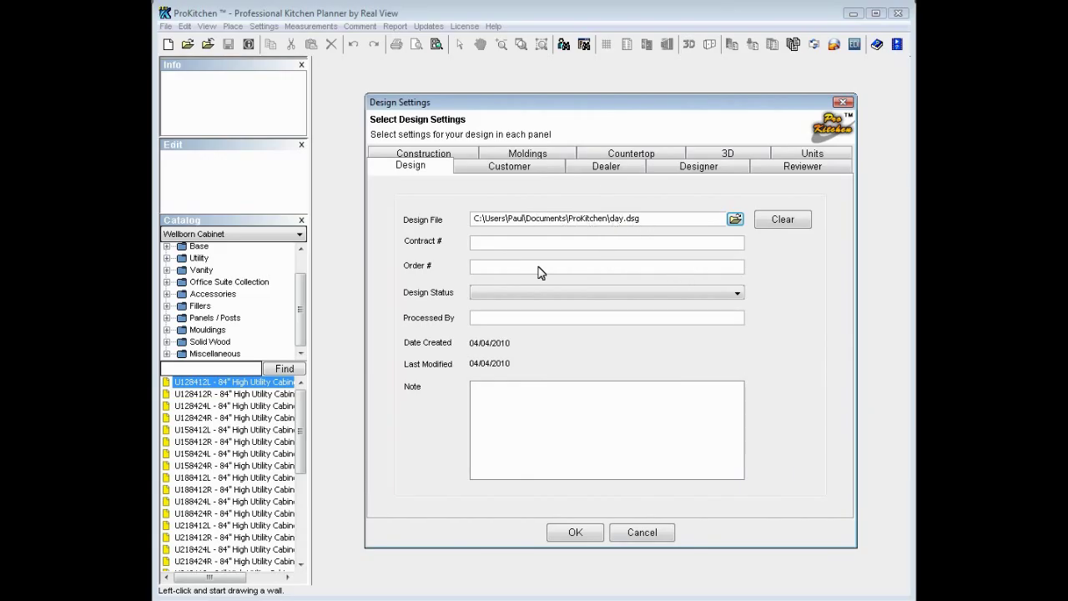
pyautogui.click(575, 533)
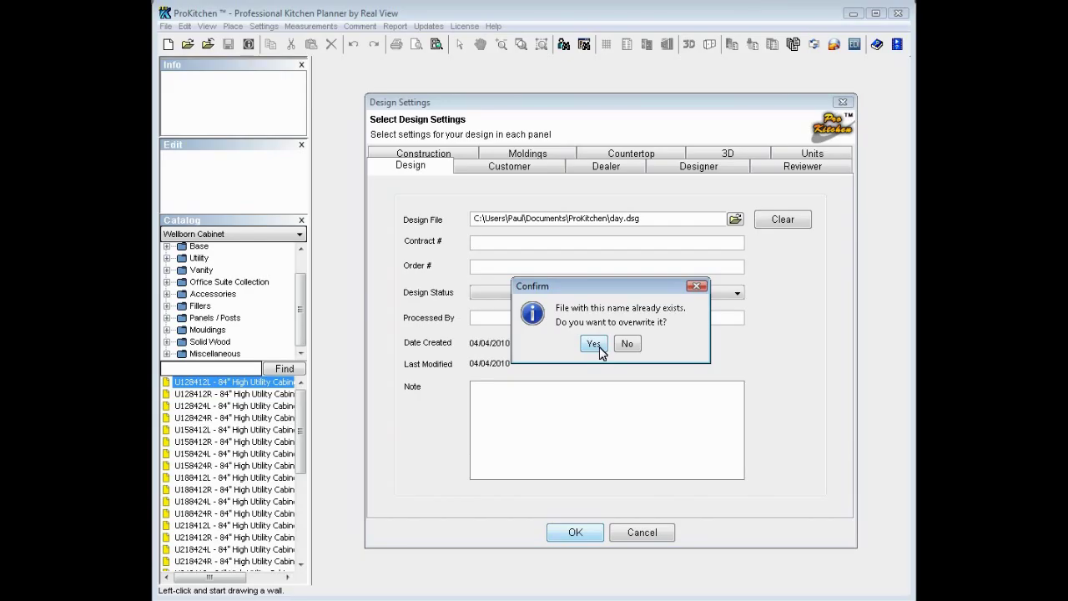
pyautogui.click(599, 348)
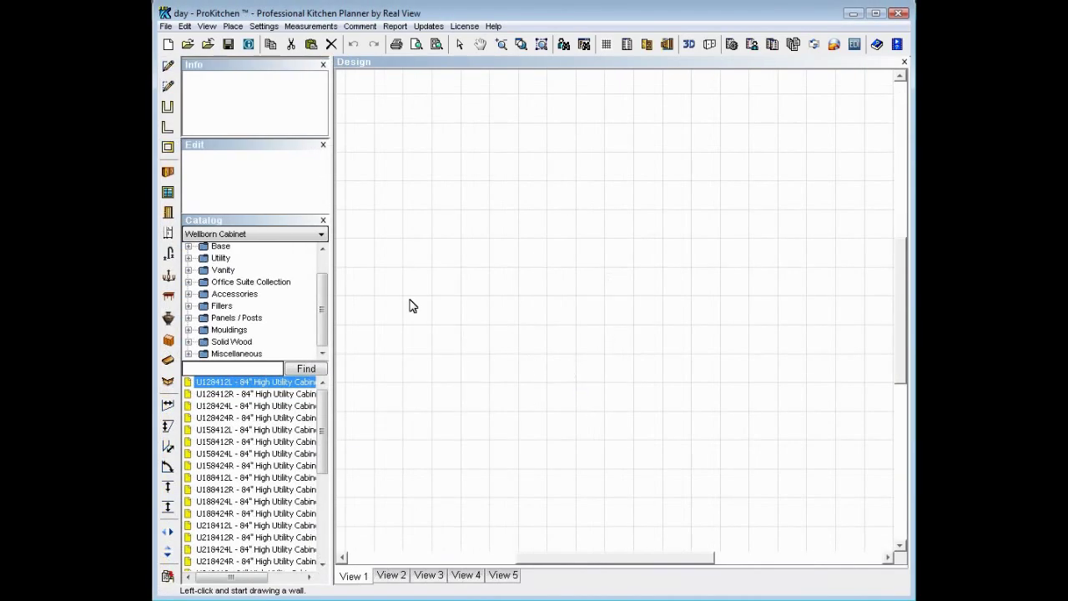
# Draw a single straight wall from the left of the grid, 200 inches long.
pyautogui.click(372, 308)
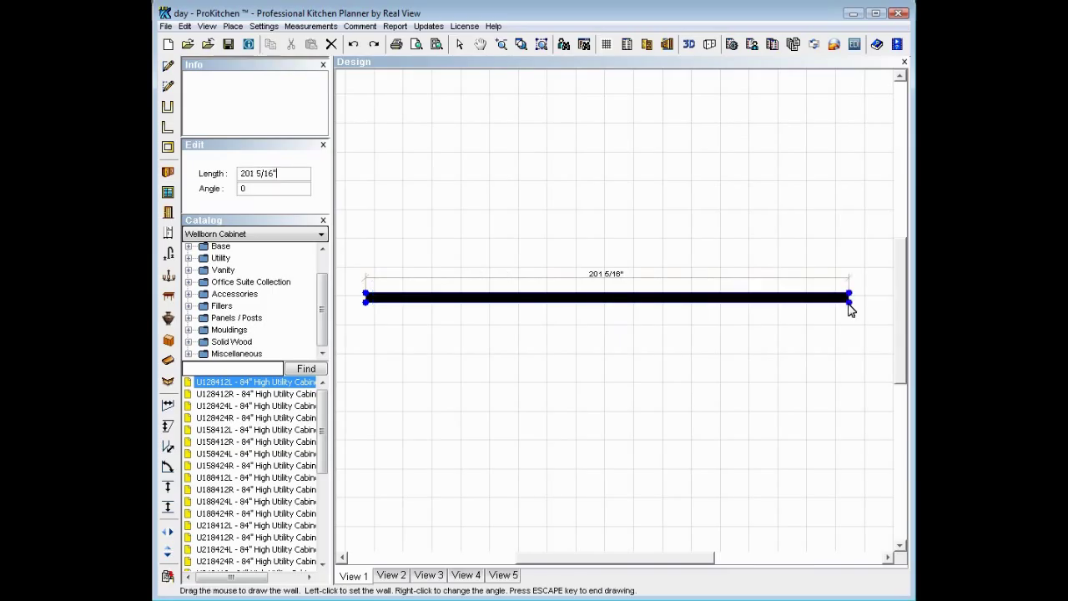
pyautogui.press('BackSpace')
pyautogui.press('BackSpace')
pyautogui.press('BackSpace')
pyautogui.press('BackSpace')
pyautogui.press('BackSpace')
pyautogui.press('BackSpace')
pyautogui.press('BackSpace')
pyautogui.write('0')
pyautogui.press('Return')
pyautogui.press('Escape')
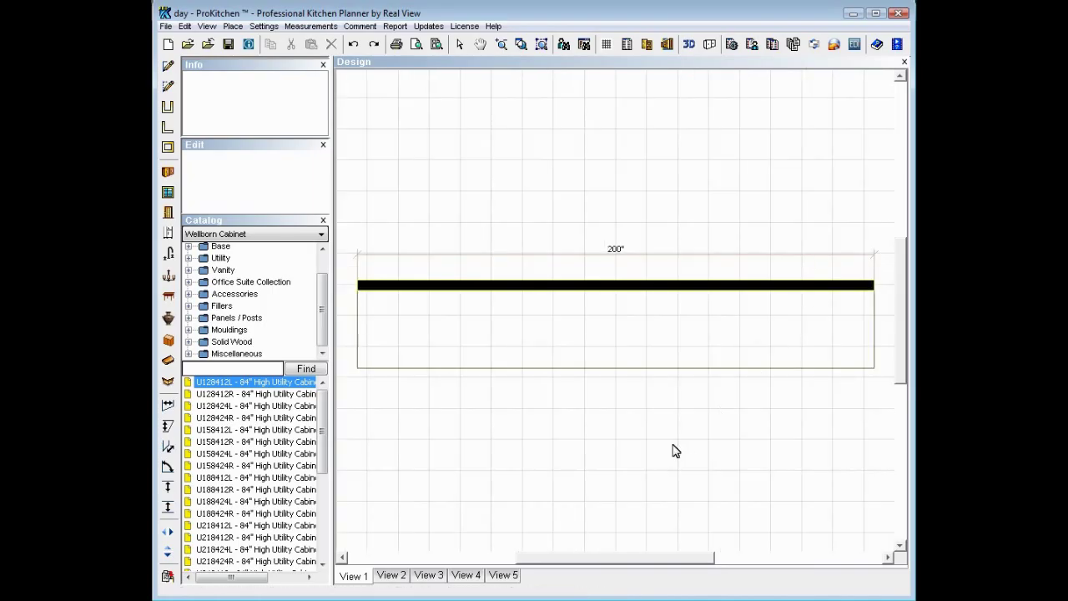